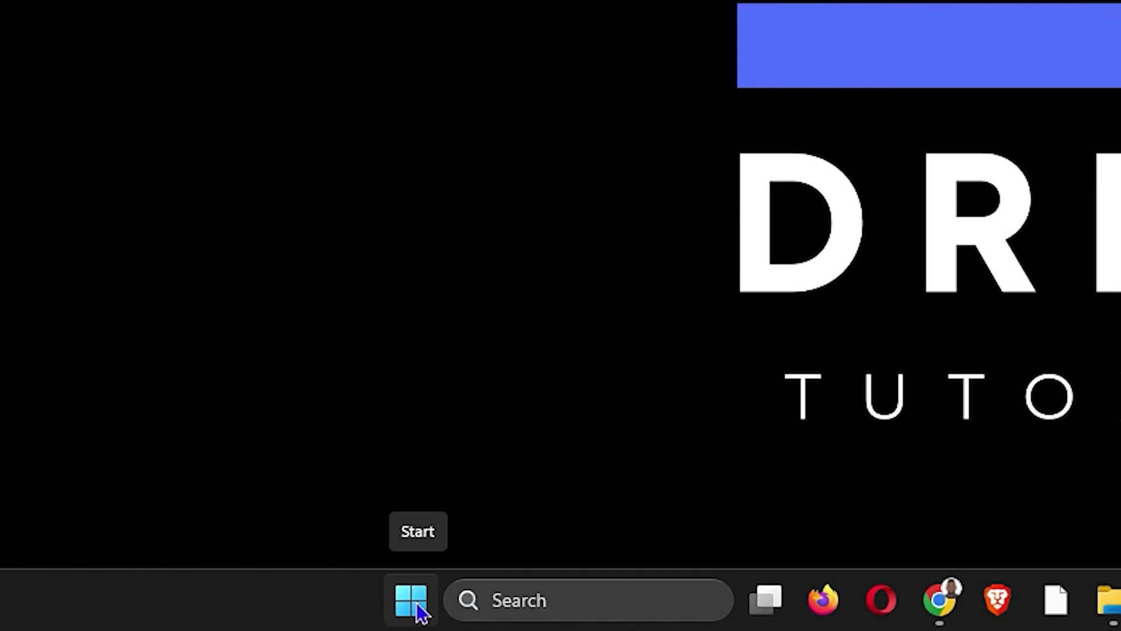
Open Device Manager, move its window right, and expand Bluetooth to list Intel(R) Wireless Bluetooth(R) and others
right_click(418, 608)
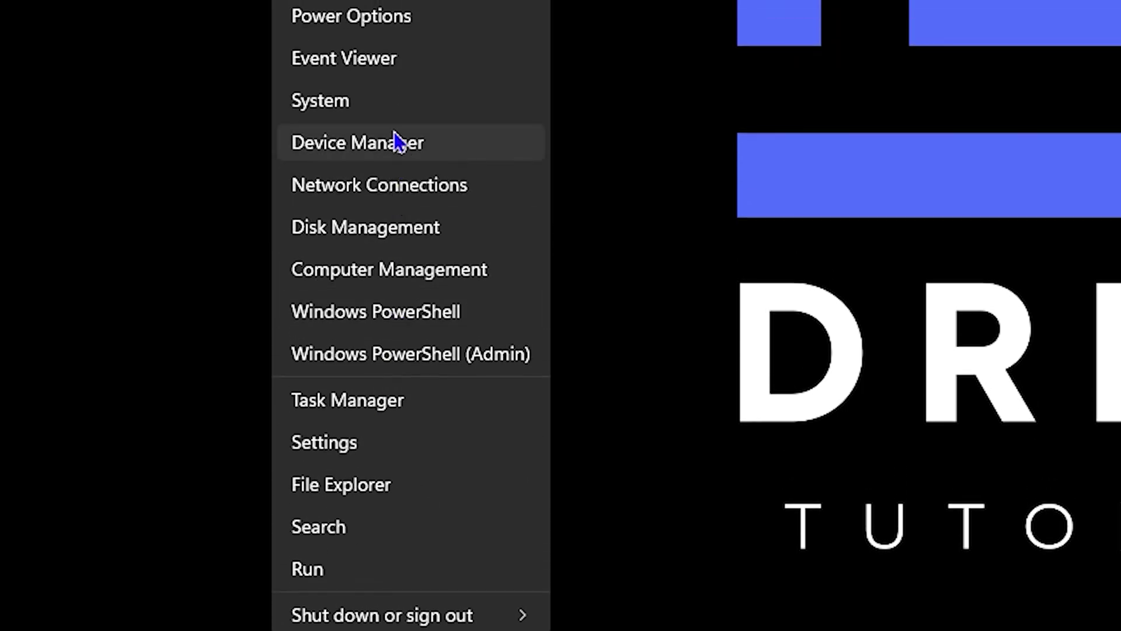
click(395, 146)
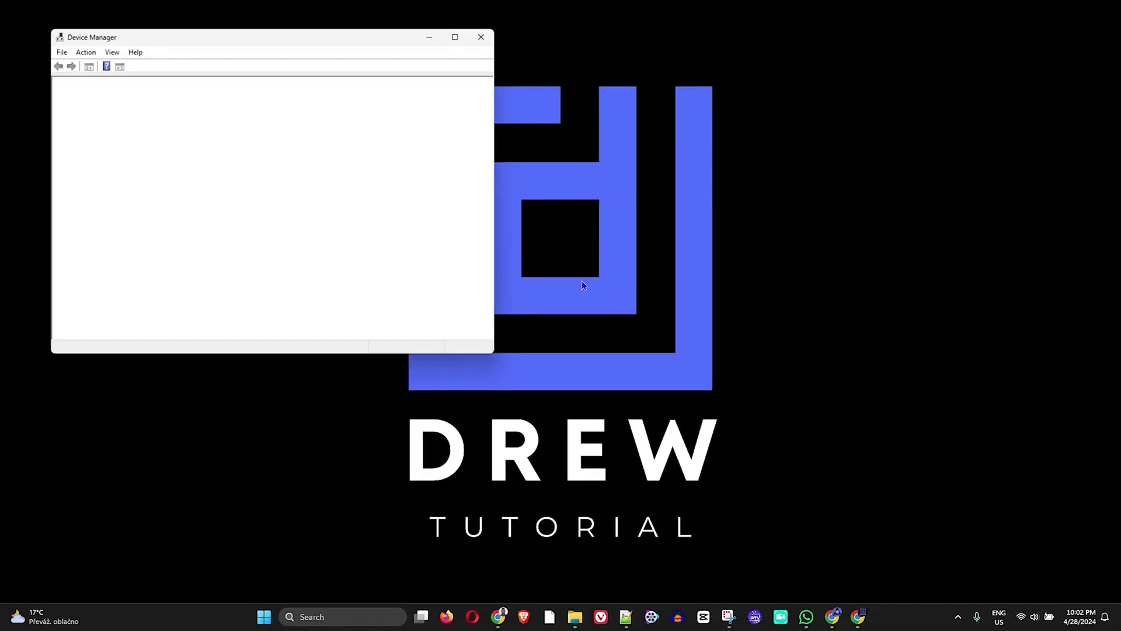
drag(280, 35, 408, 47)
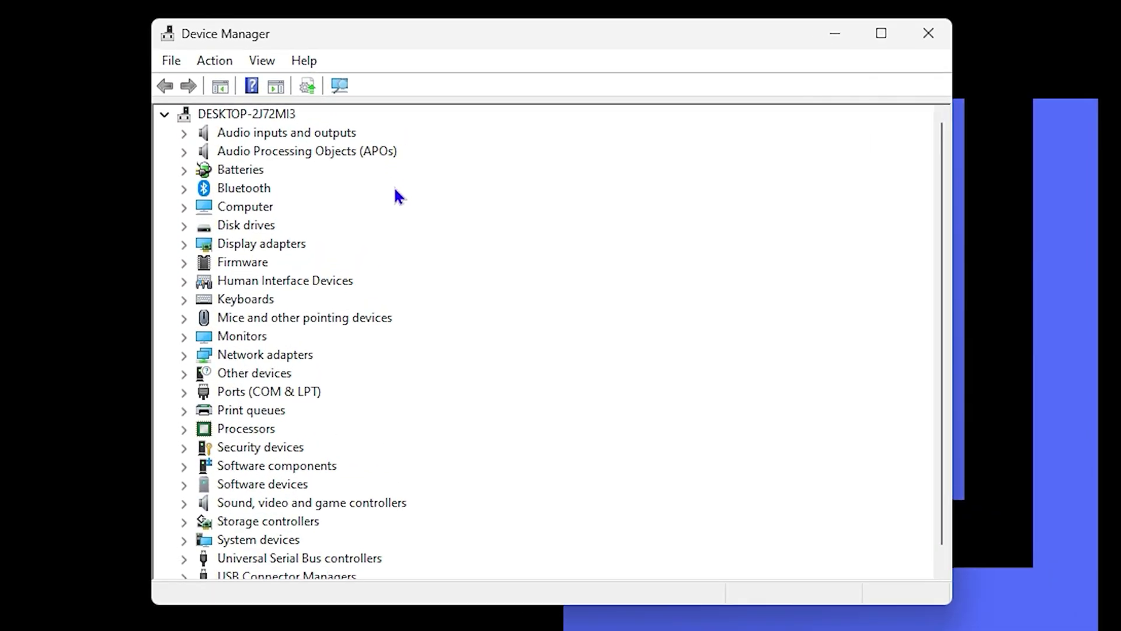
click(186, 192)
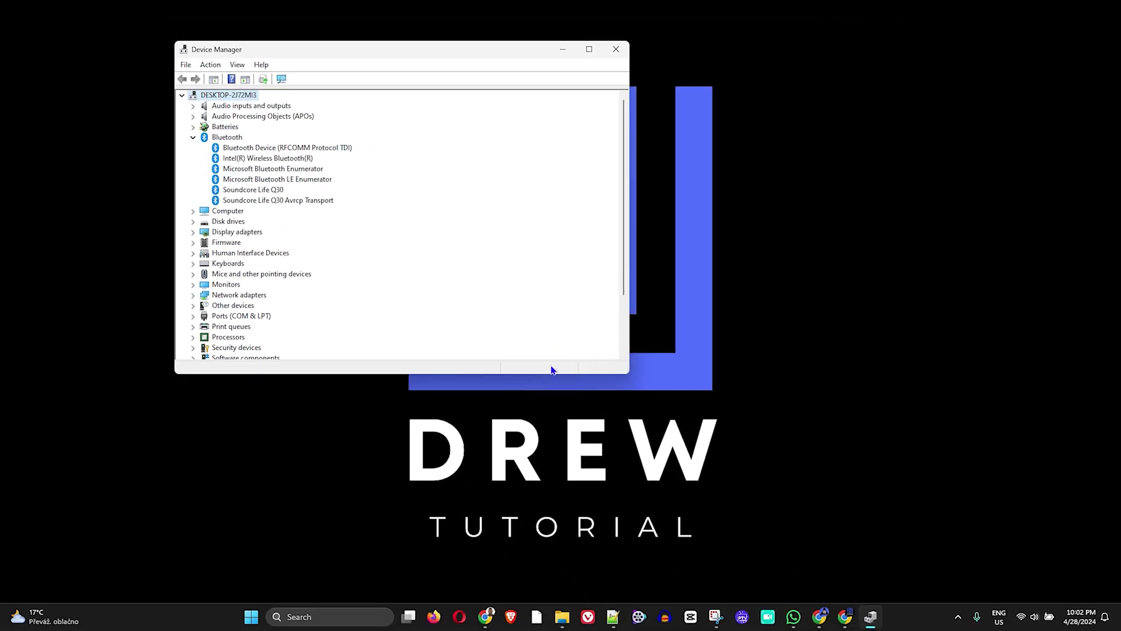
In the Chrome New Tab window, search Google for 'missing driver device manager' using the autocomplete suggestion
mouse_move(855, 627)
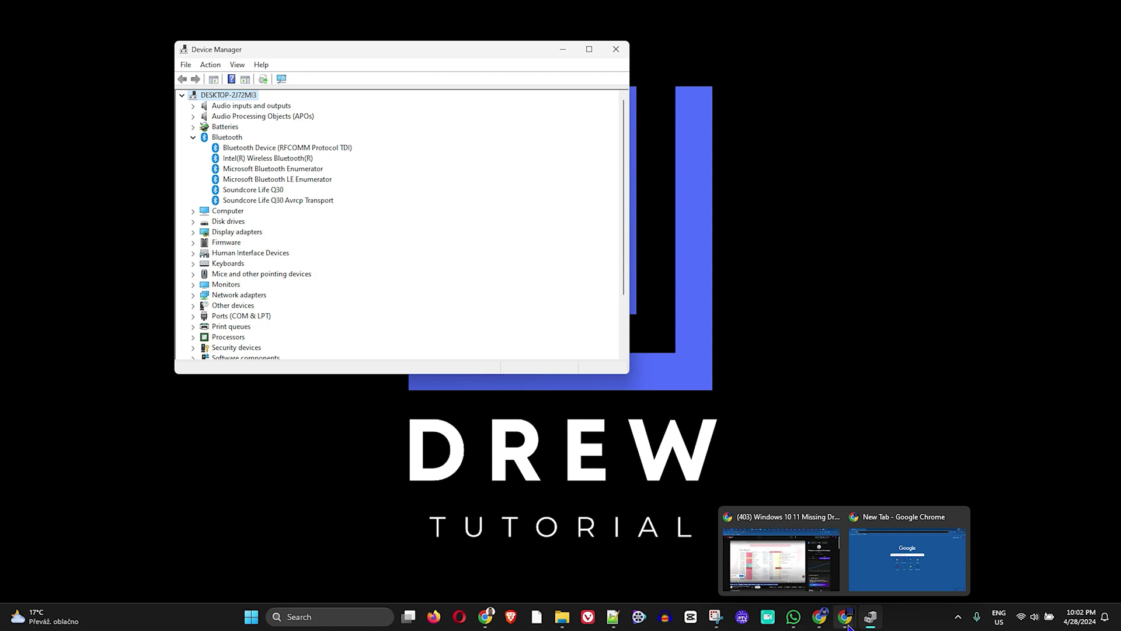
click(883, 584)
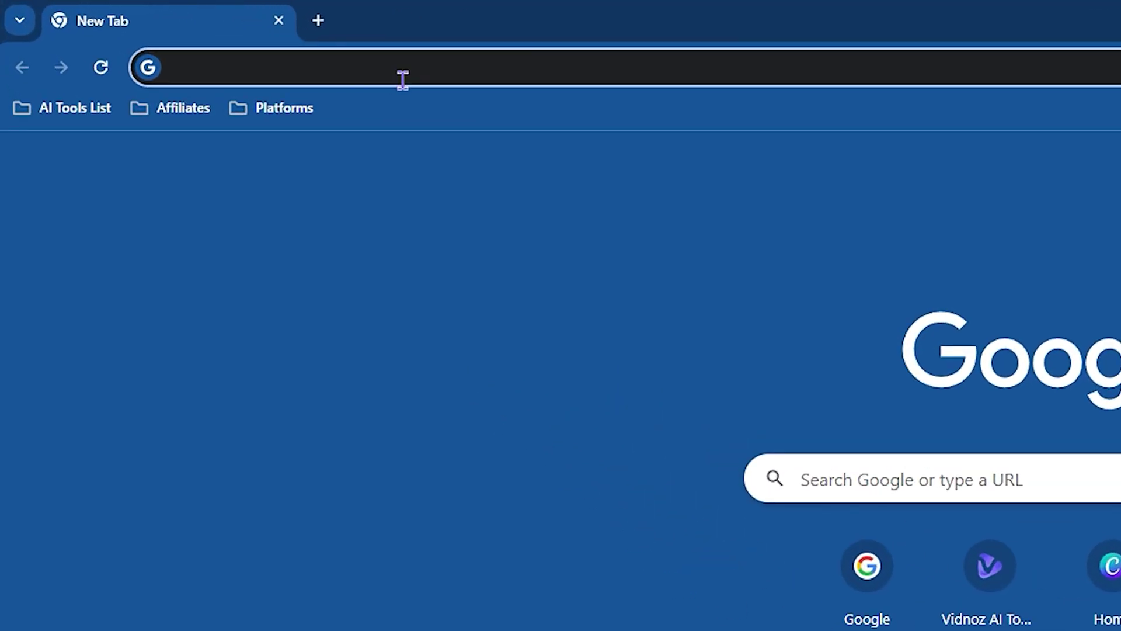
text(missi)
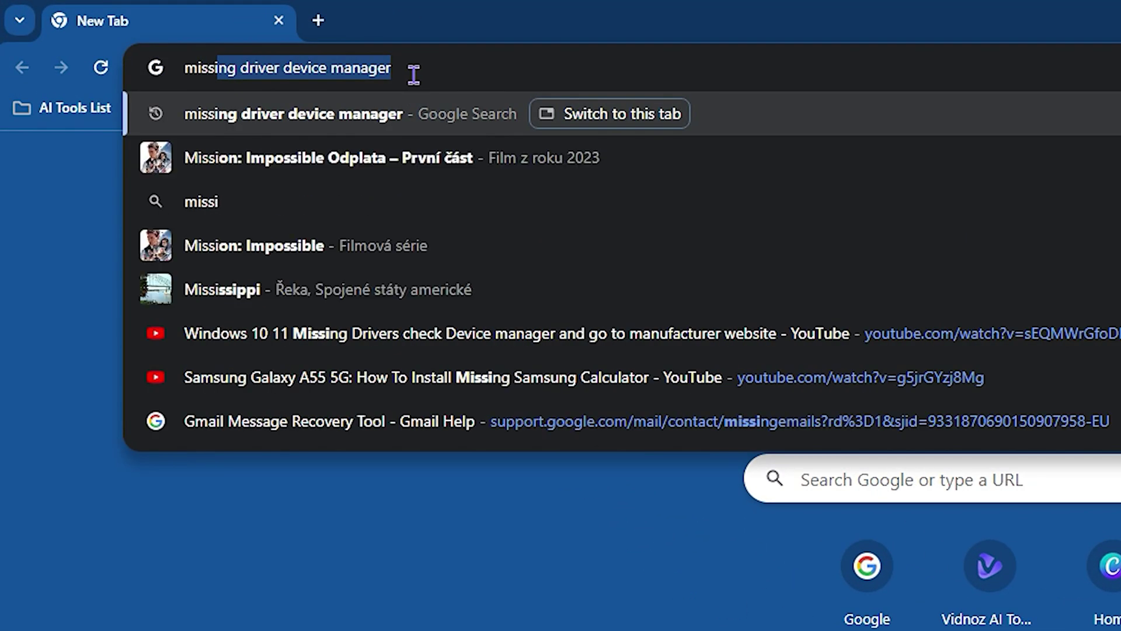
key(Right)
key(Return)
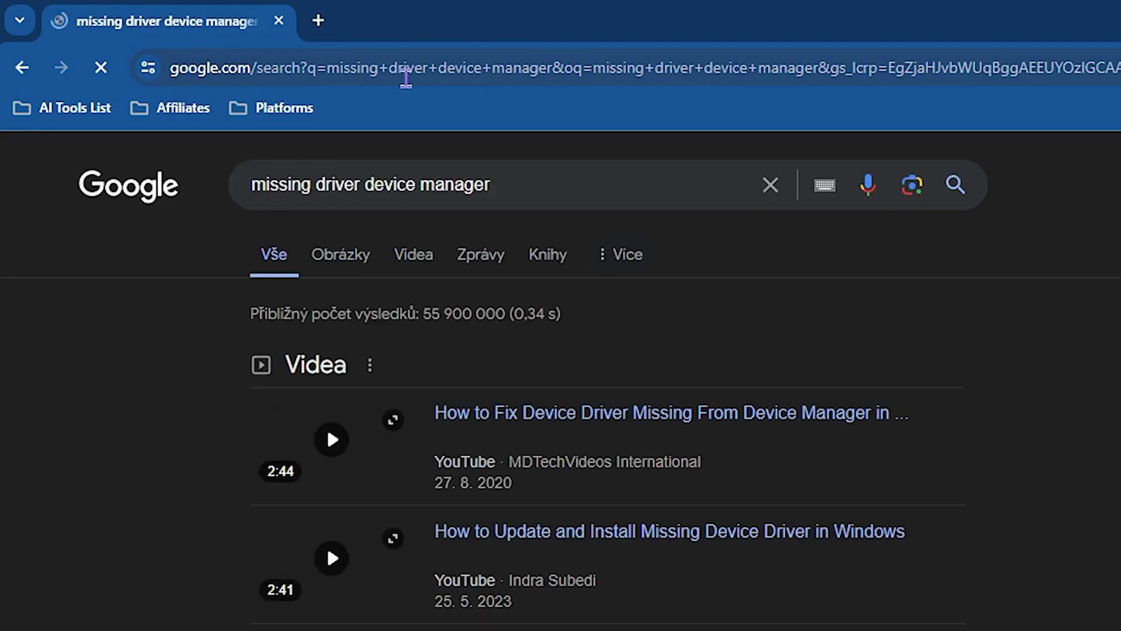
Switch to image results and preview the YouTube, Super User, WindowsTechies and Windows Club screenshots
click(358, 261)
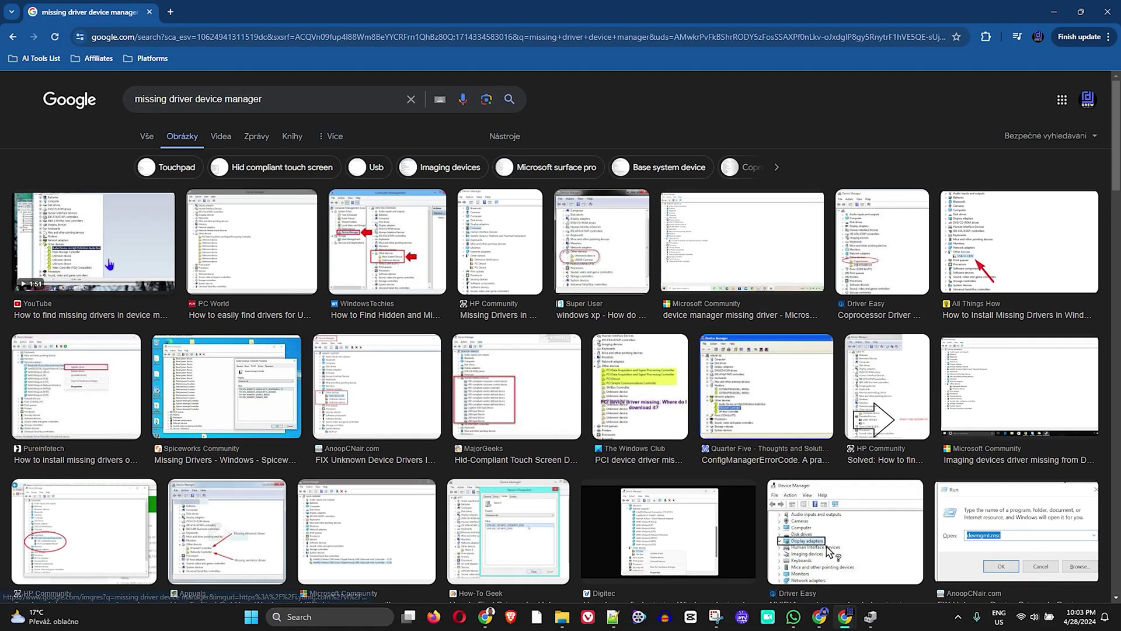
click(105, 257)
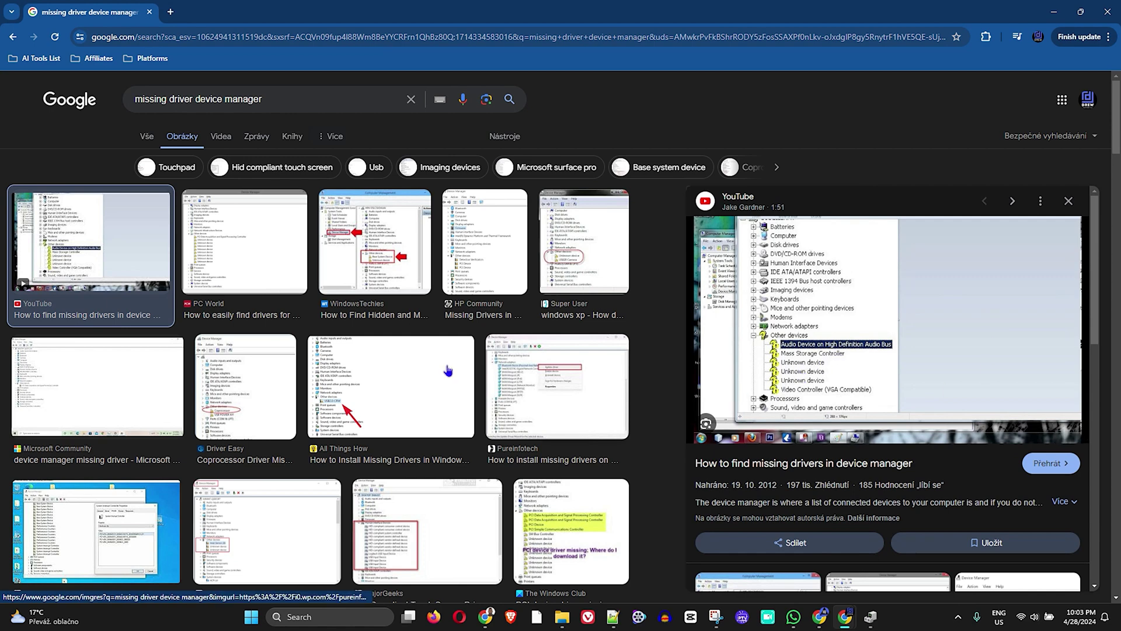
click(588, 259)
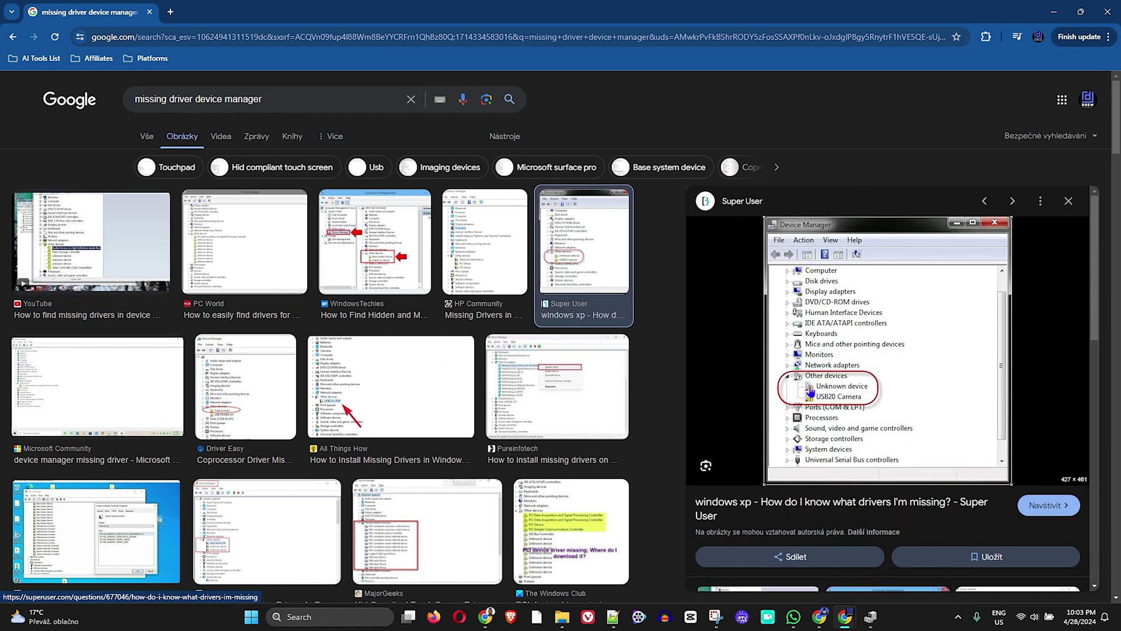
click(374, 260)
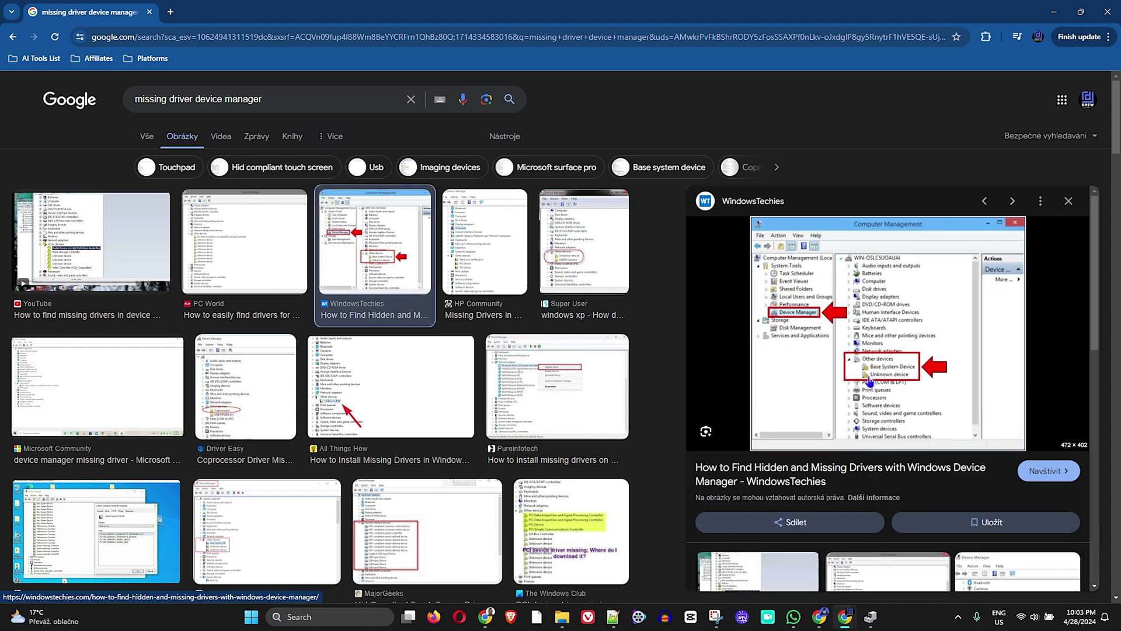
click(561, 527)
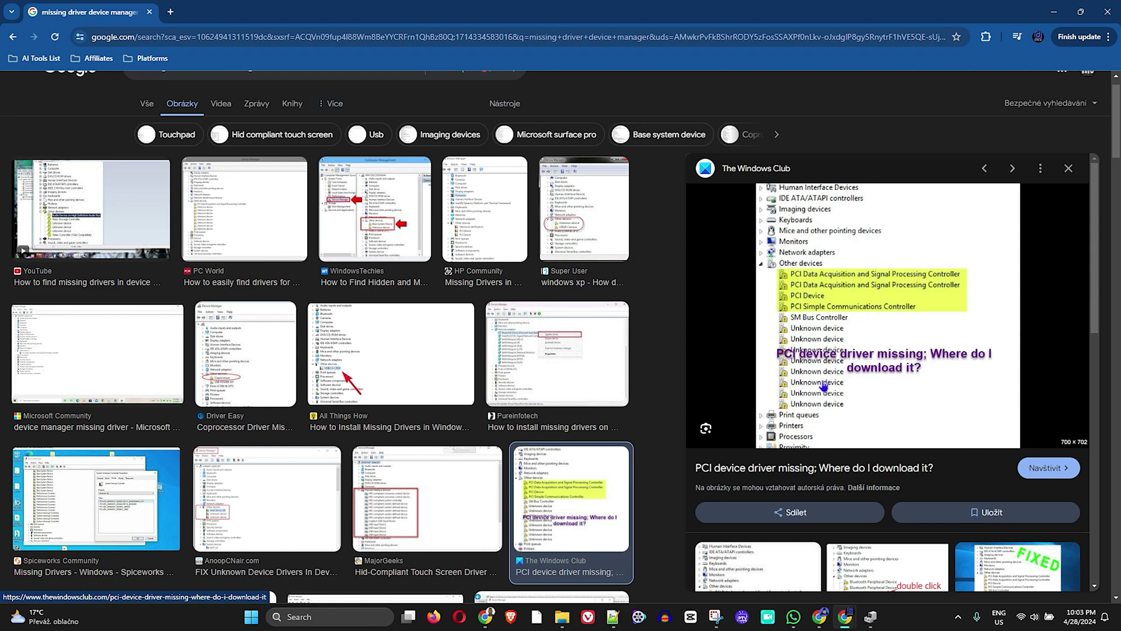
Preview the AnoopCNair, Spiceworks, Microsoft Community and HP Community screenshots, then minimize the browser
scroll(477, 403, down, 3)
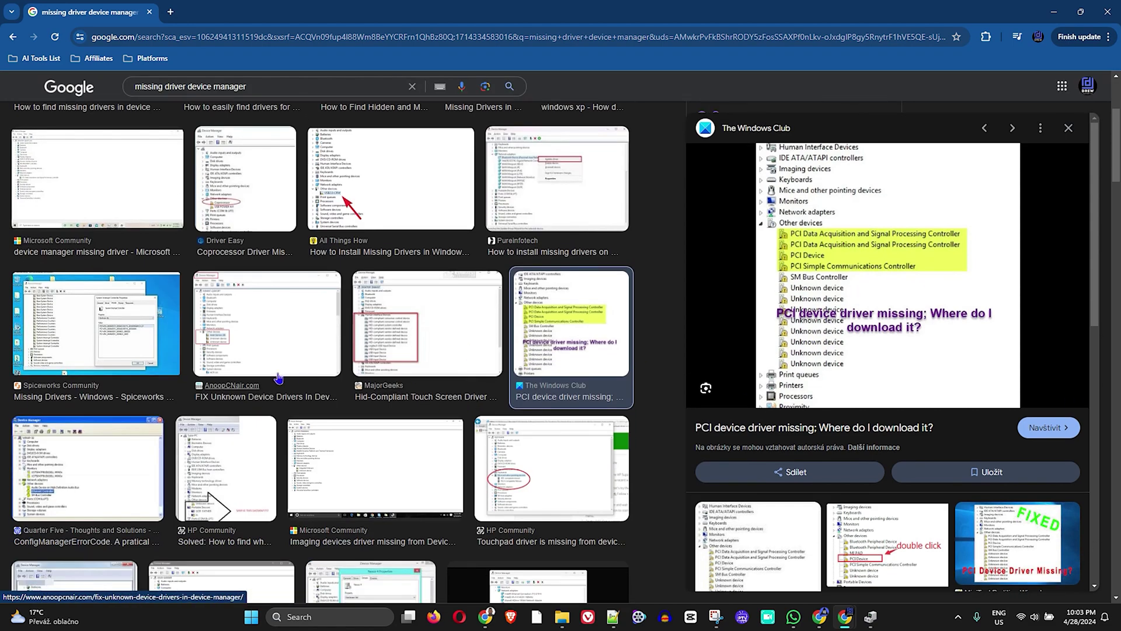
click(278, 378)
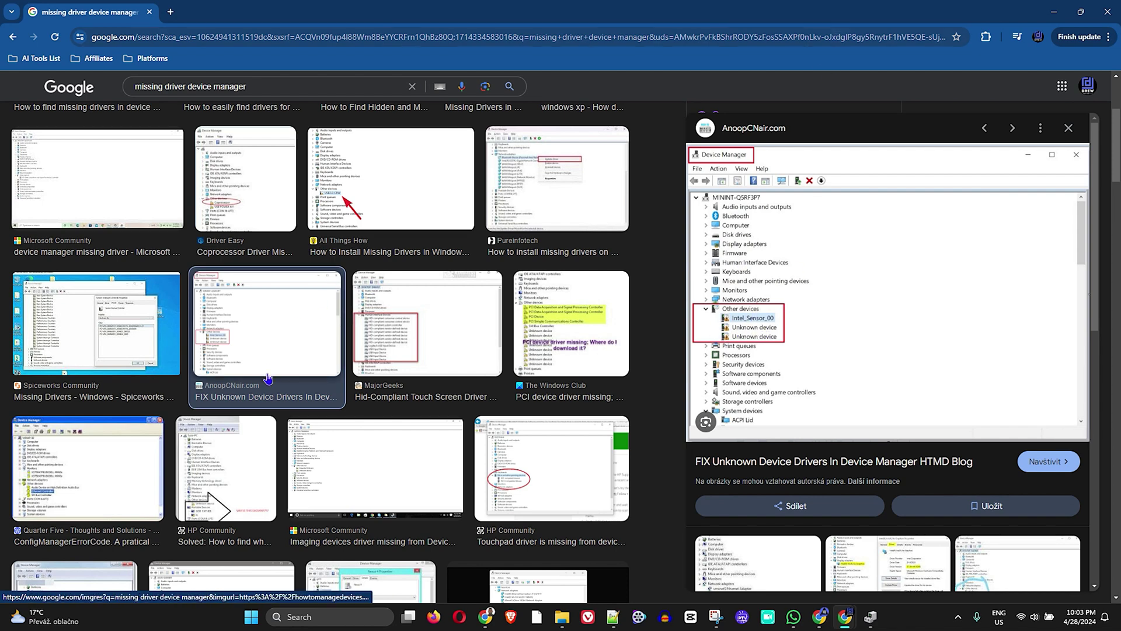
click(91, 338)
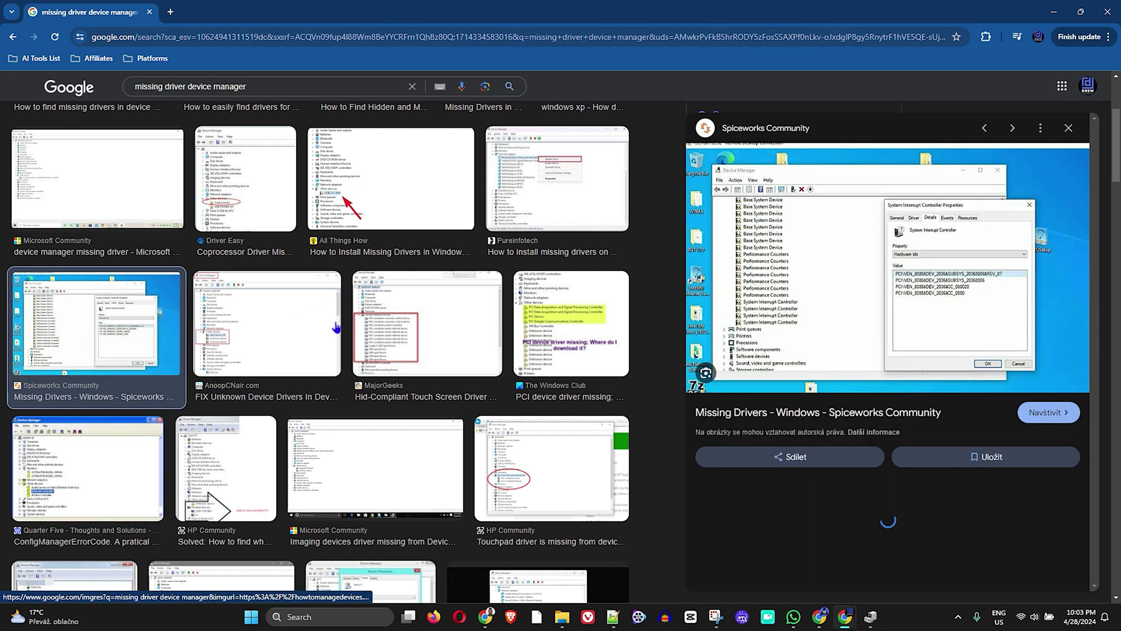
click(360, 450)
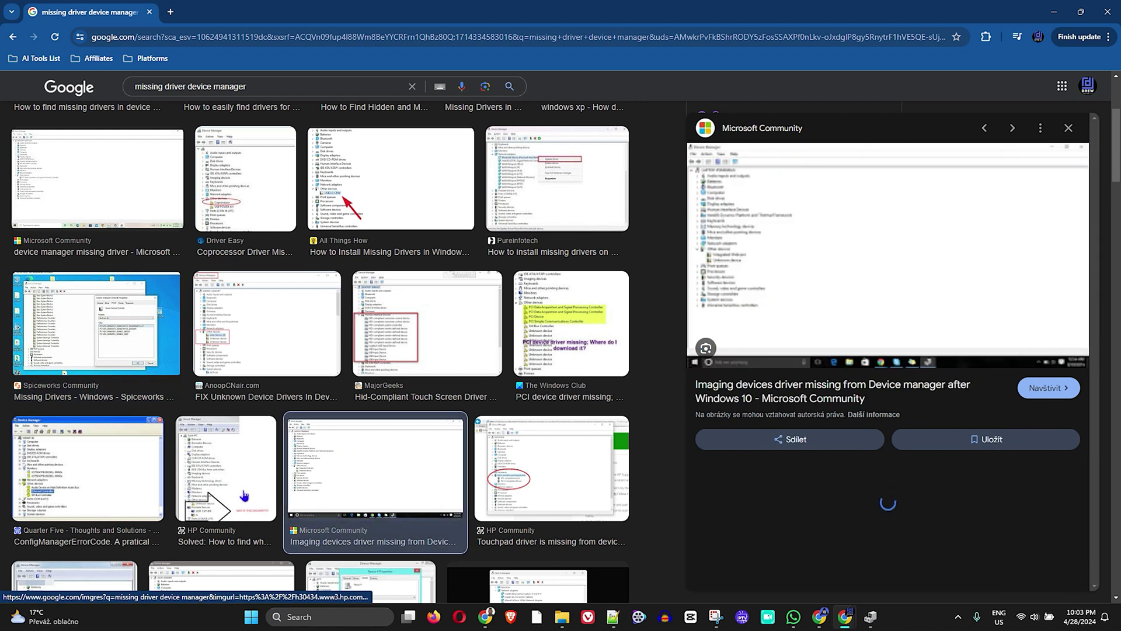
click(251, 498)
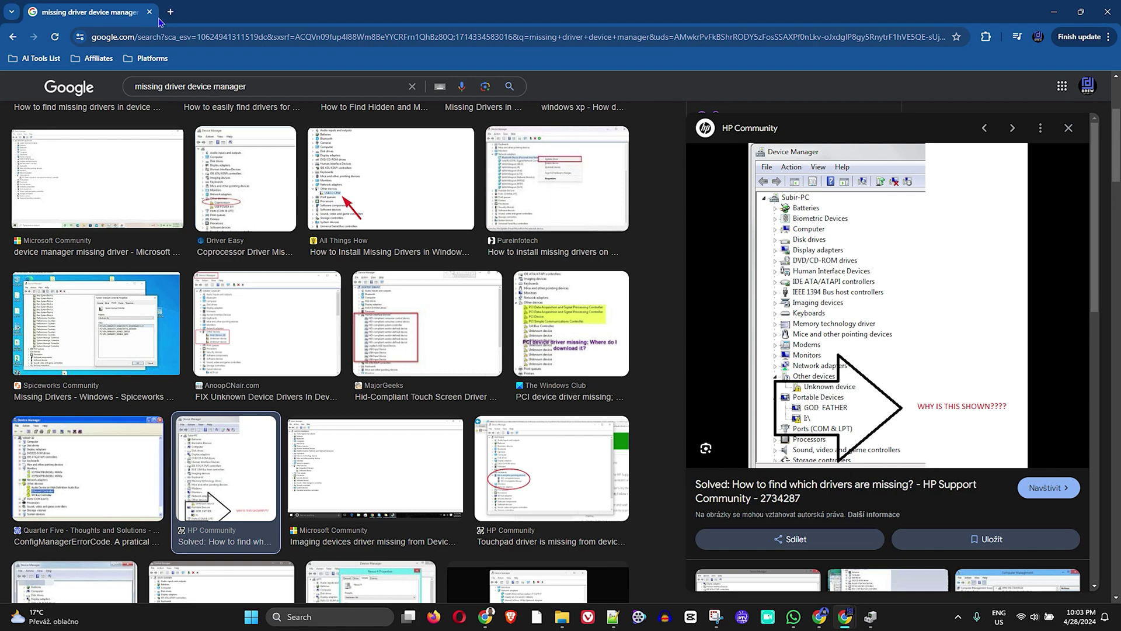
click(1055, 17)
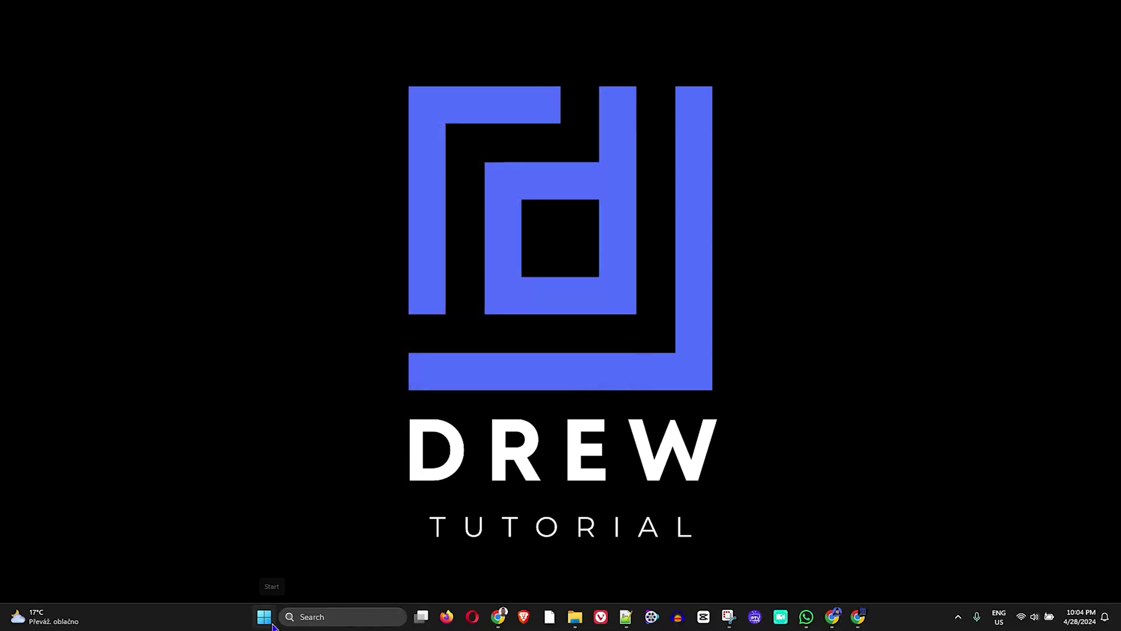
Search the Start menu for 'ssy' and launch System Information from Best match
click(264, 617)
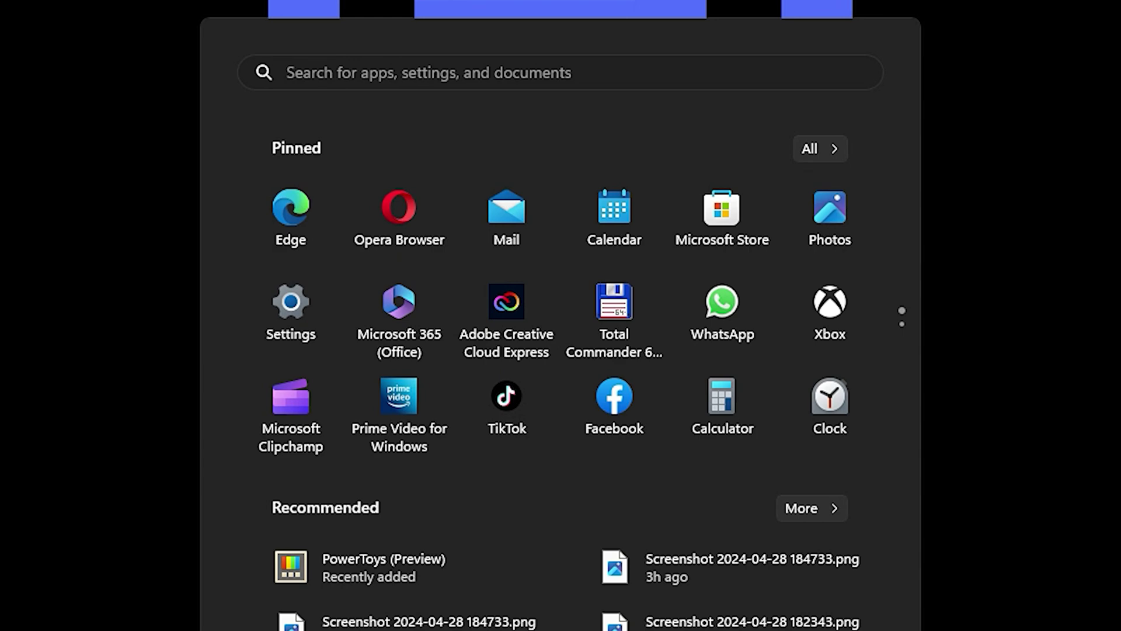
text(ssy)
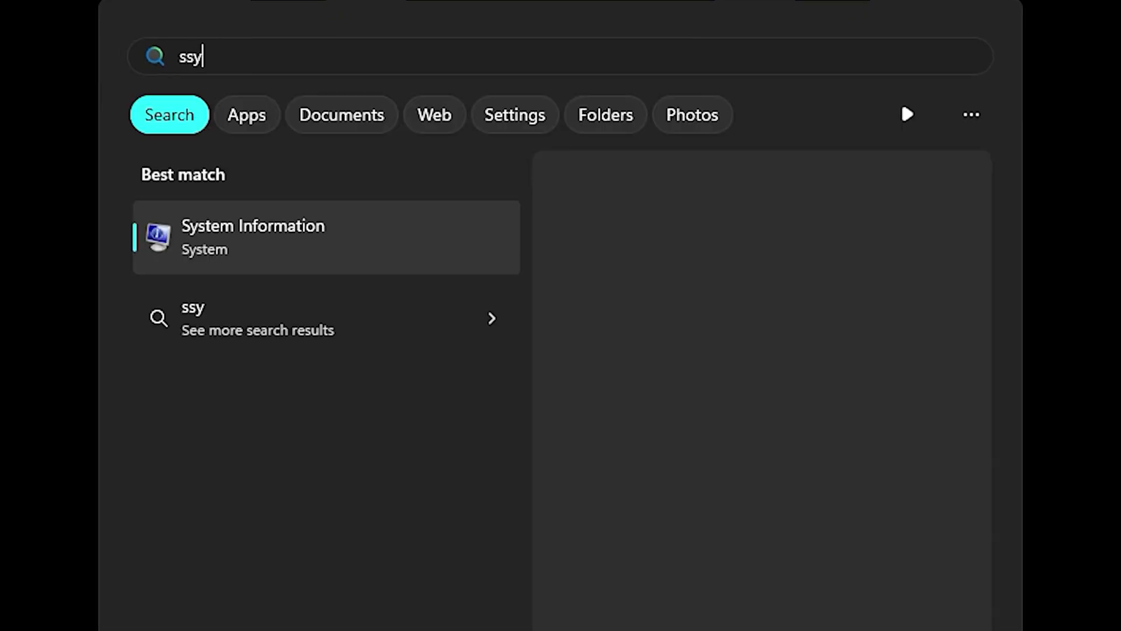
click(291, 243)
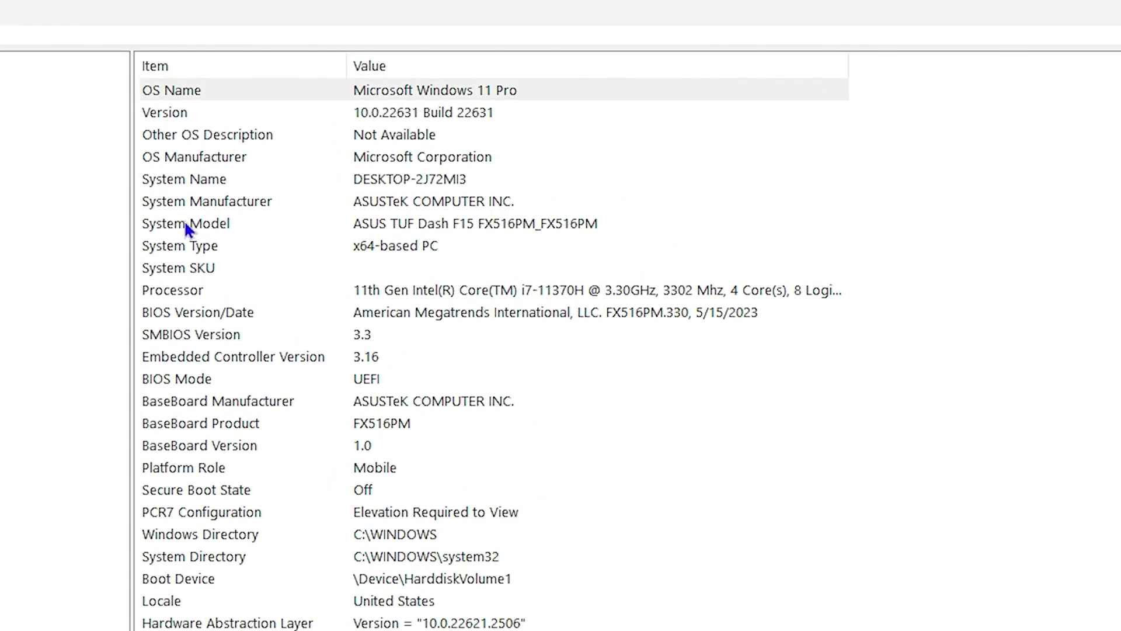
Select the System Model row reading ASUS TUF Dash F15 FX516PM_FX516PM and scroll through the summary
click(186, 228)
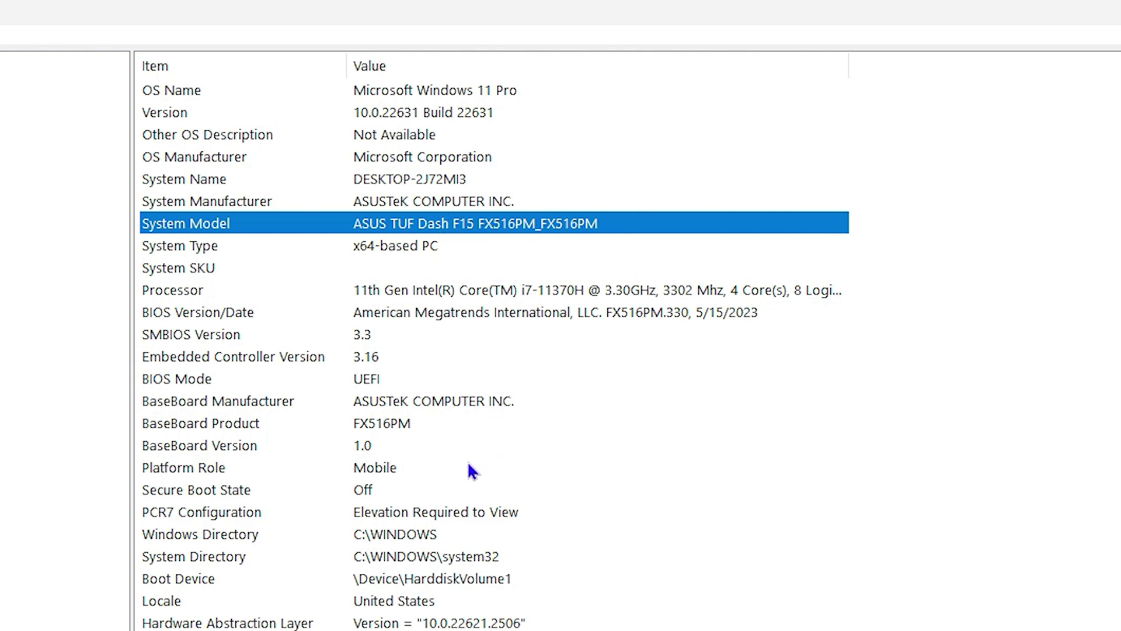
scroll(358, 412, down, 2)
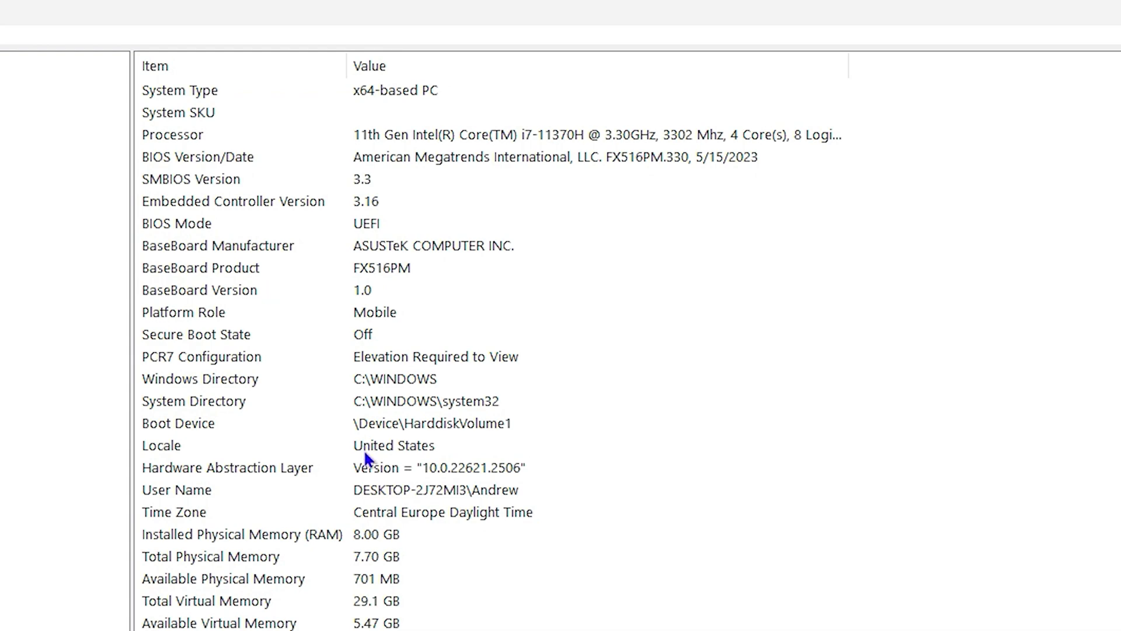
scroll(448, 465, up, 2)
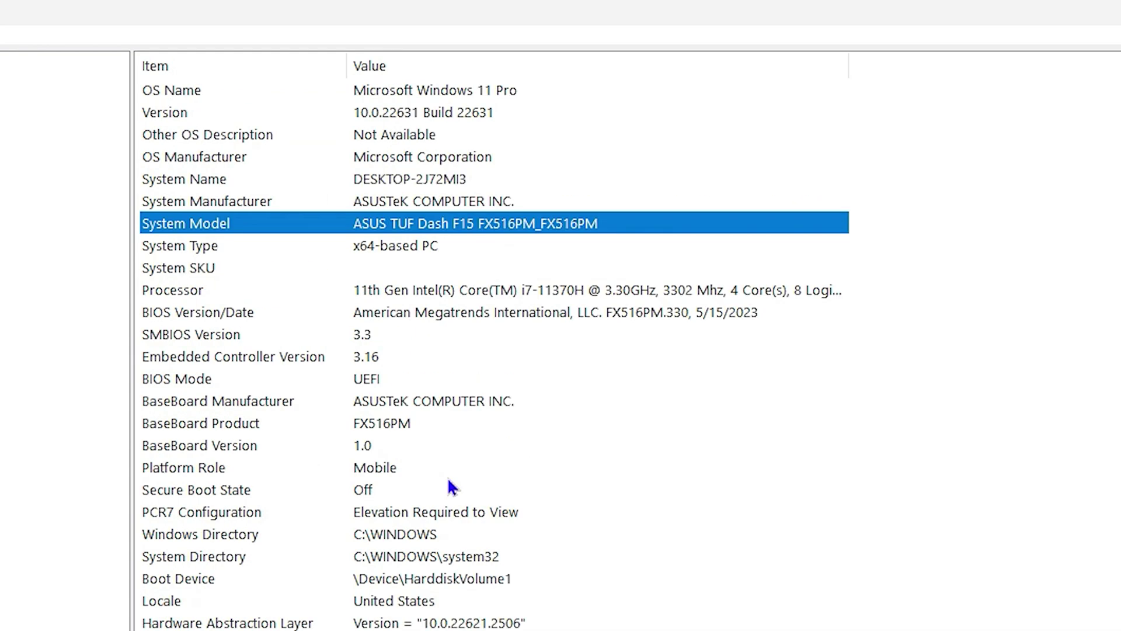
scroll(458, 315, down, 2)
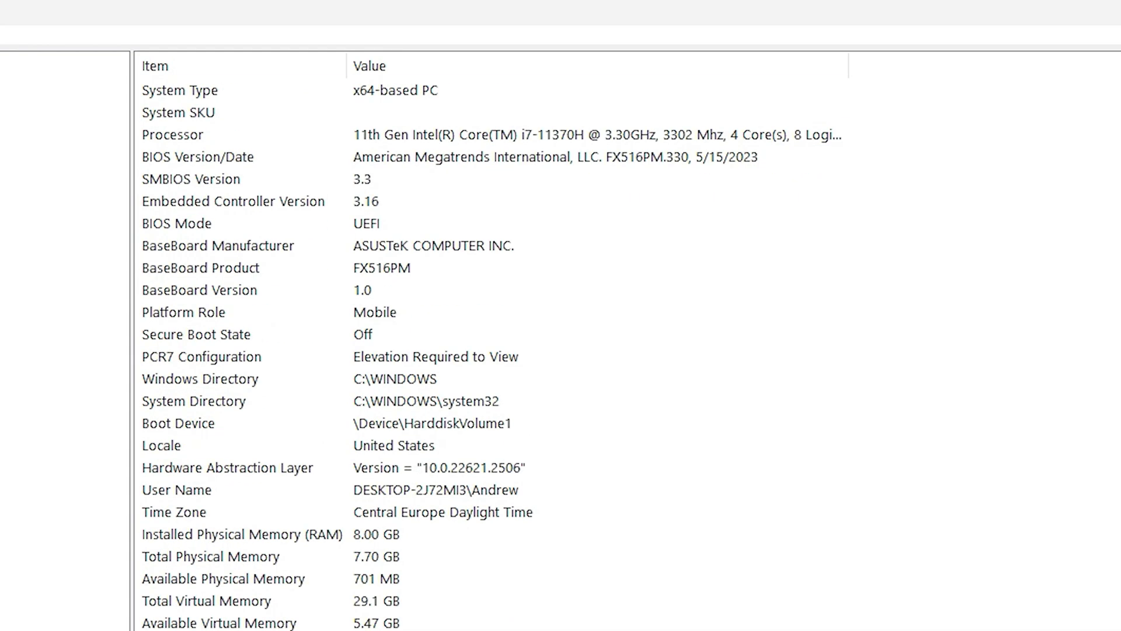
scroll(439, 601, up, 2)
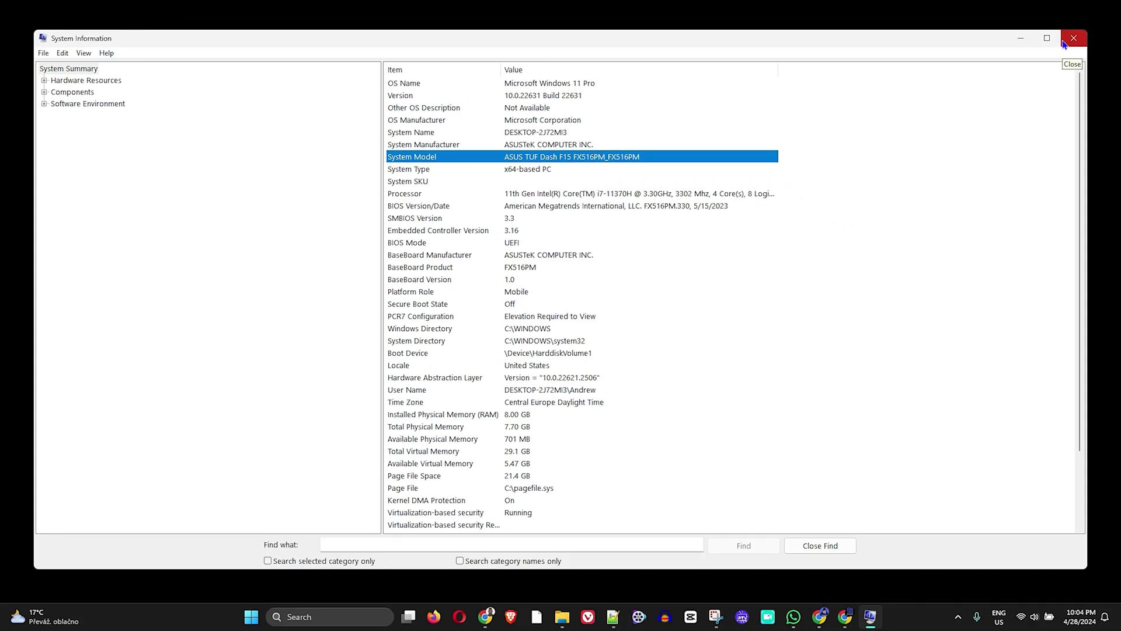
Minimize System Information, then in Chrome open a new tab and close the missing-driver search tab
click(1021, 40)
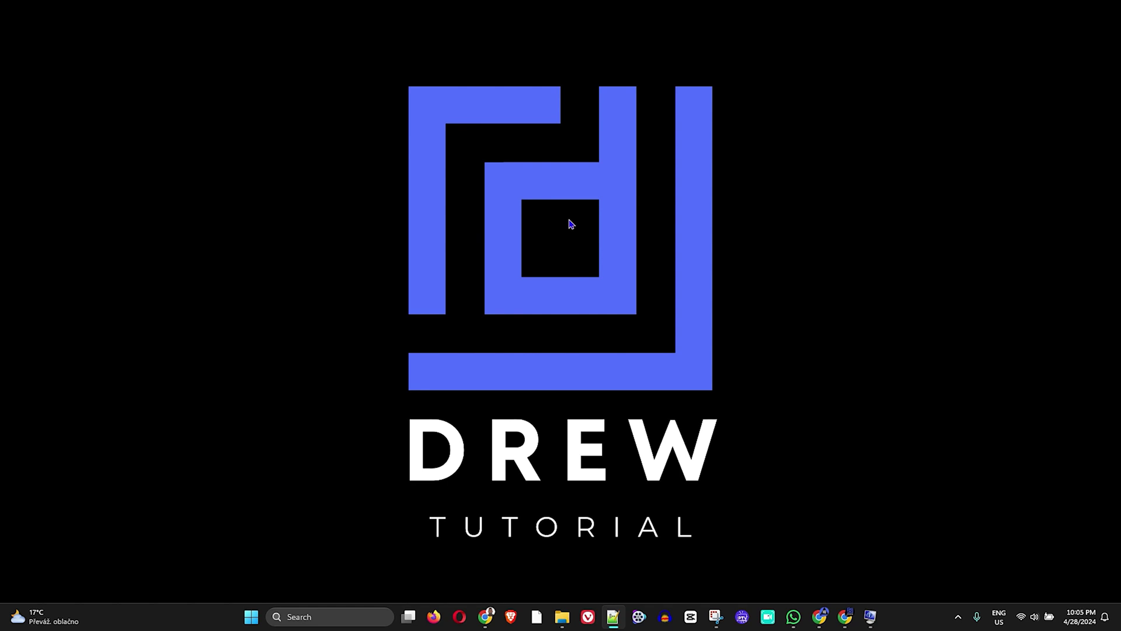
mouse_move(846, 619)
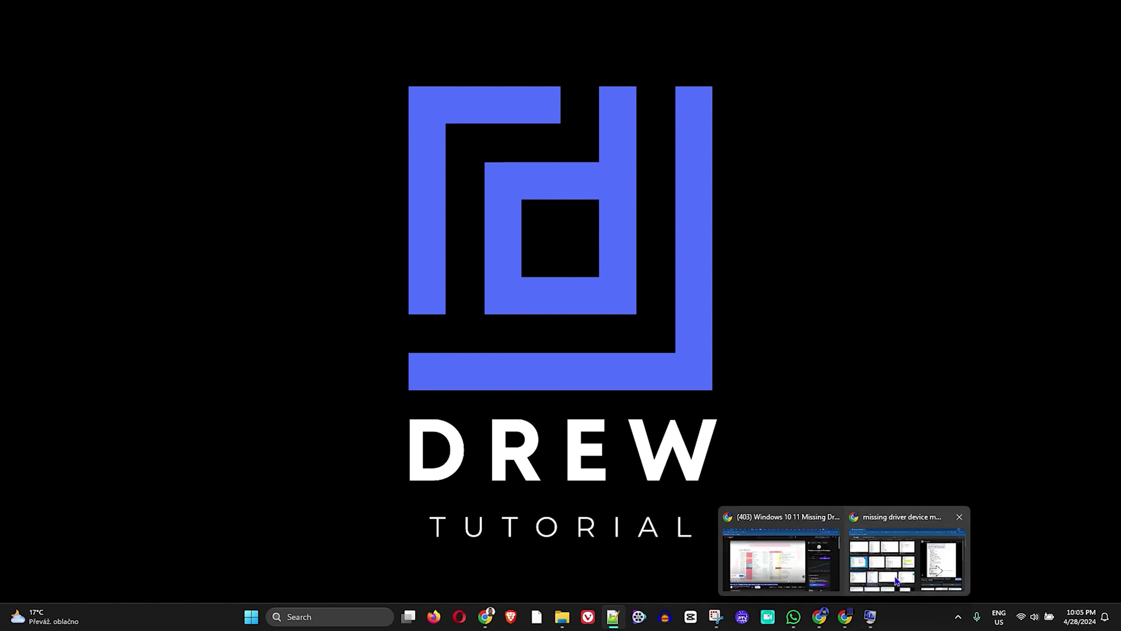
click(917, 558)
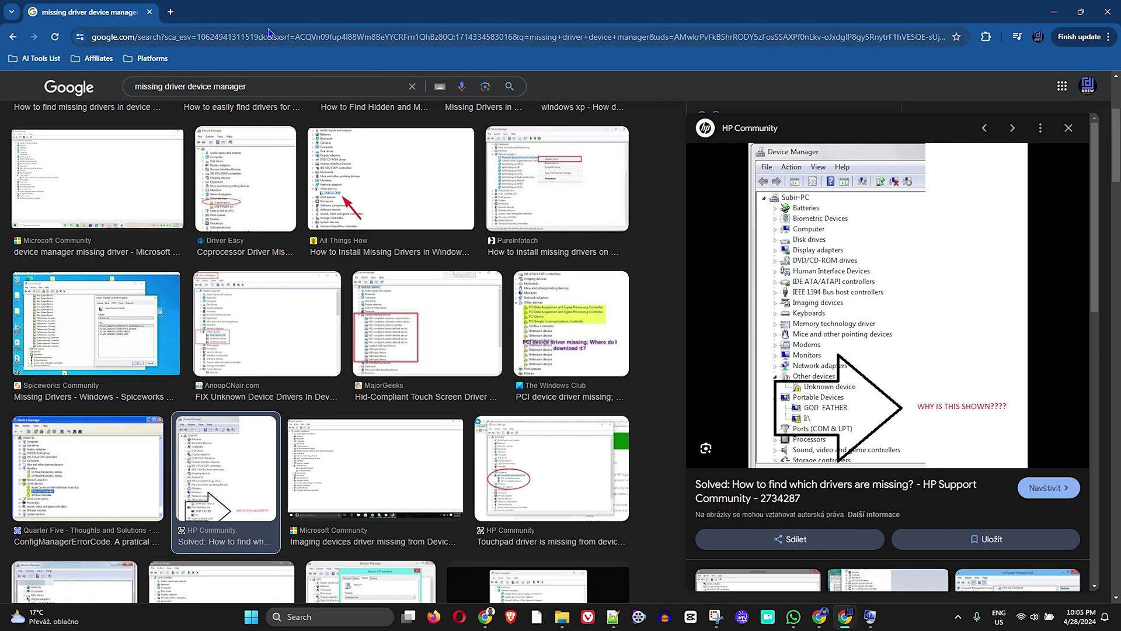
click(171, 12)
click(146, 13)
click(150, 12)
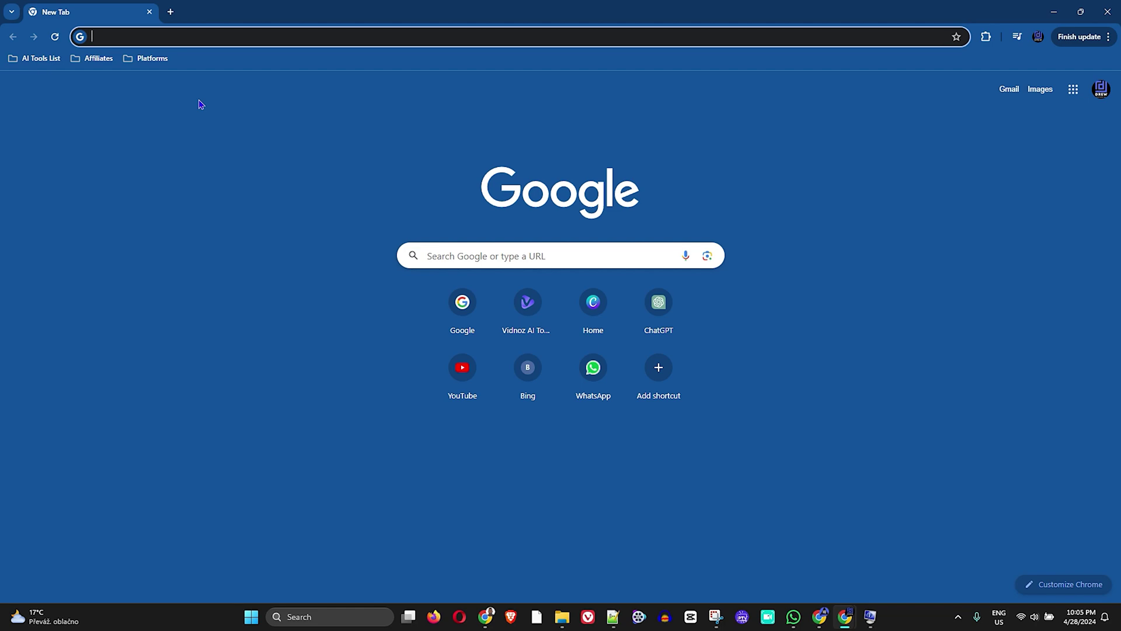
Clear a mistyped entry and search Google for 'asus tuf dash f15 fx516pm drivers' via autocomplete
text(ca)
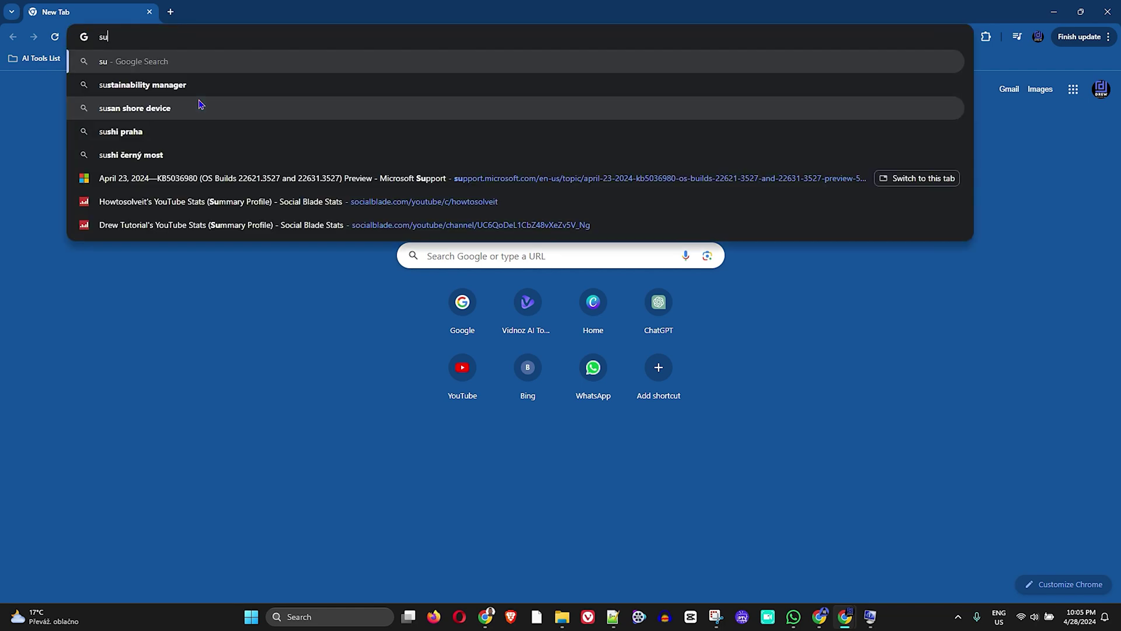
key(BackSpace)
key(Escape)
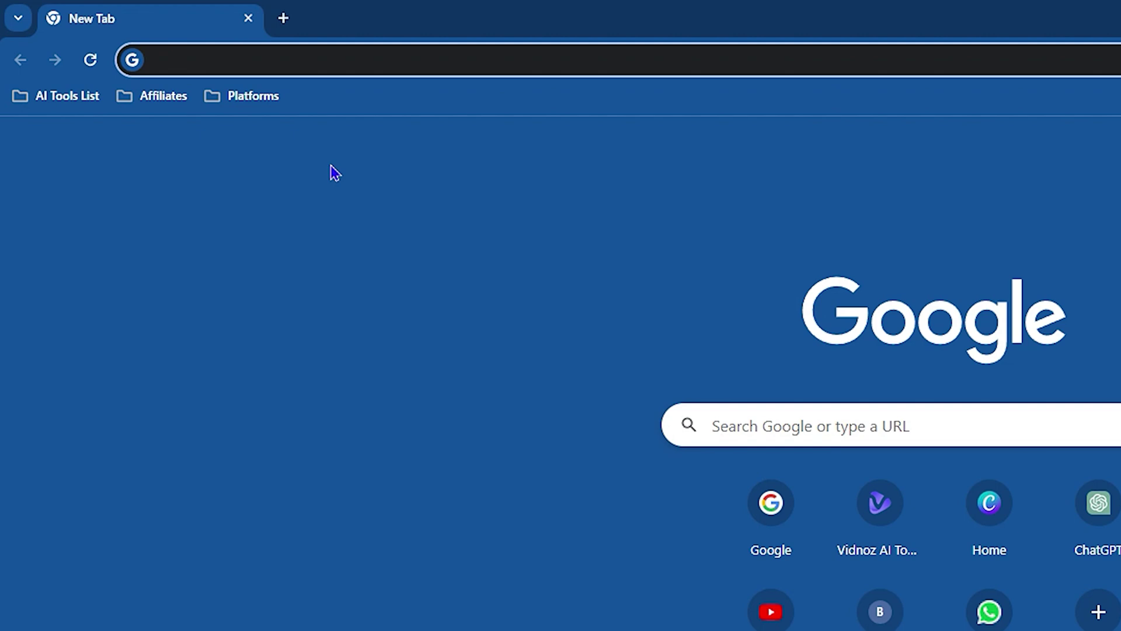
text(asu)
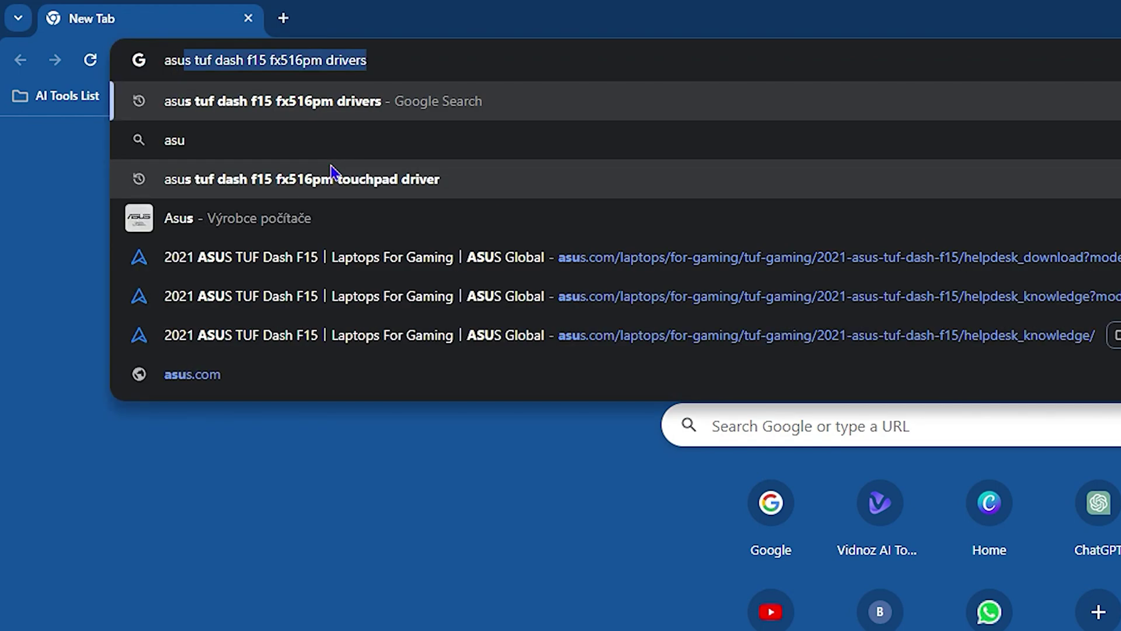
key(Right)
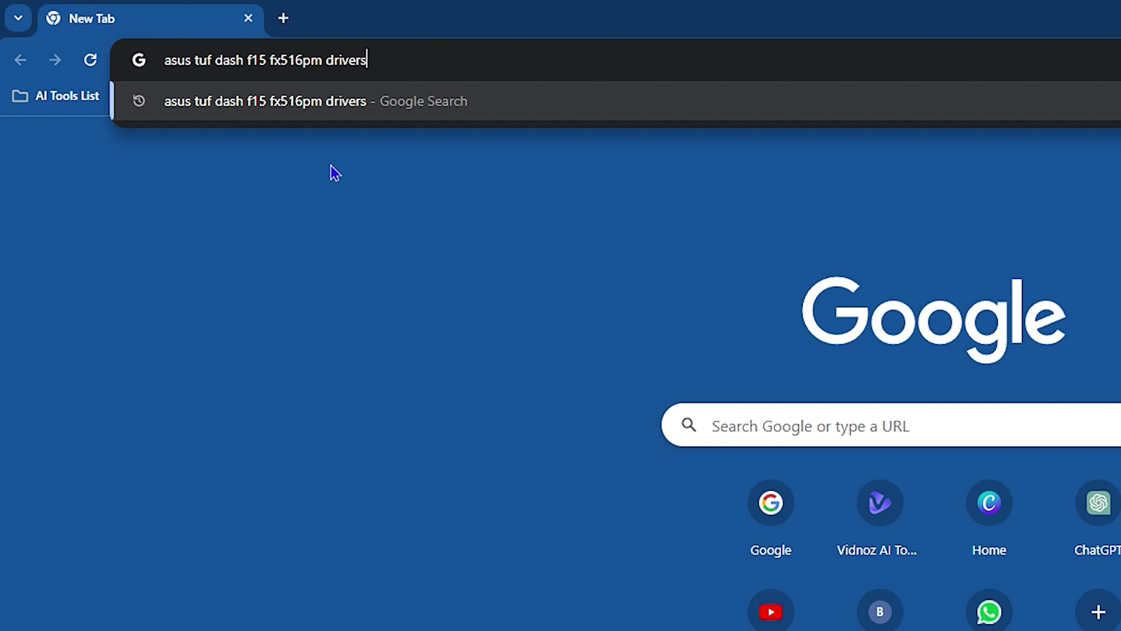
key(Return)
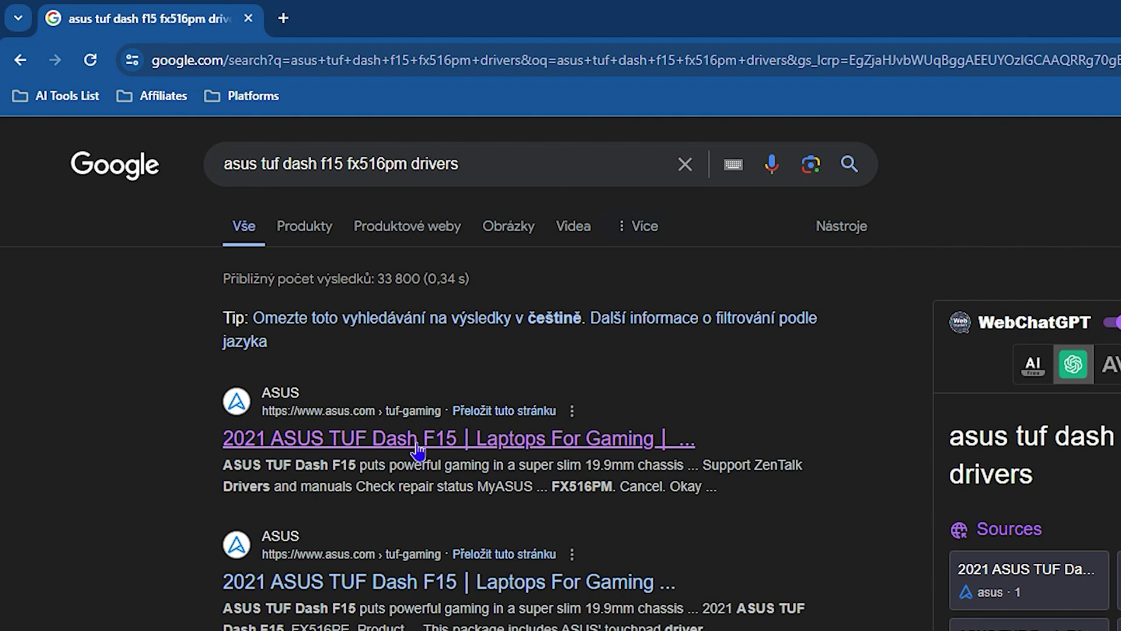
Open the first ASUS result, choose model FX516PM from the model list, and confirm with Okay
click(341, 439)
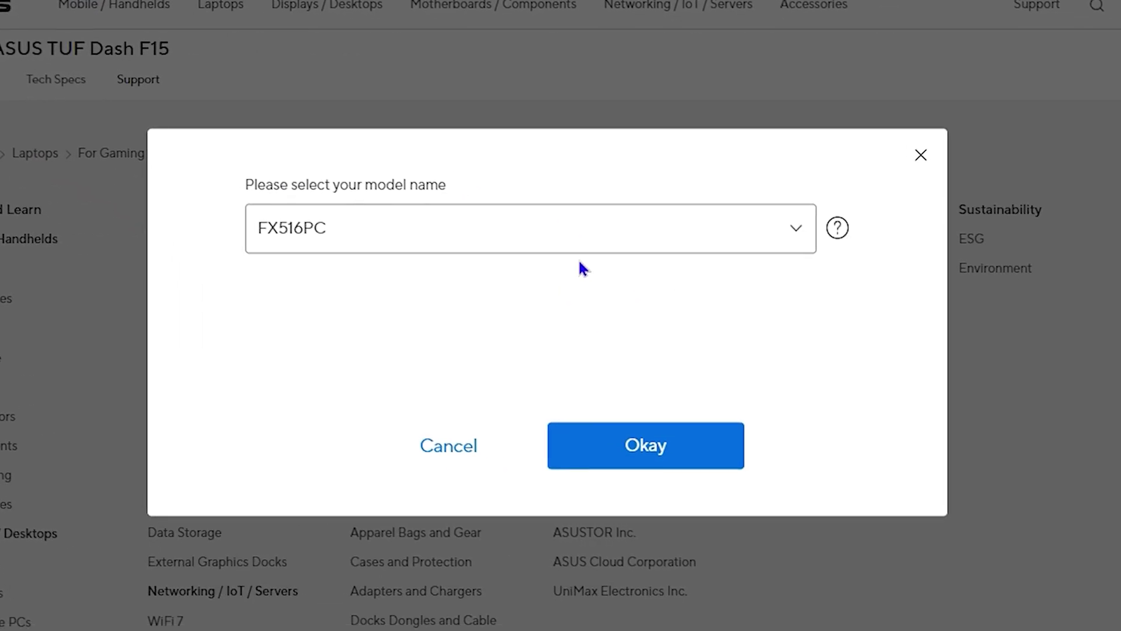
click(623, 237)
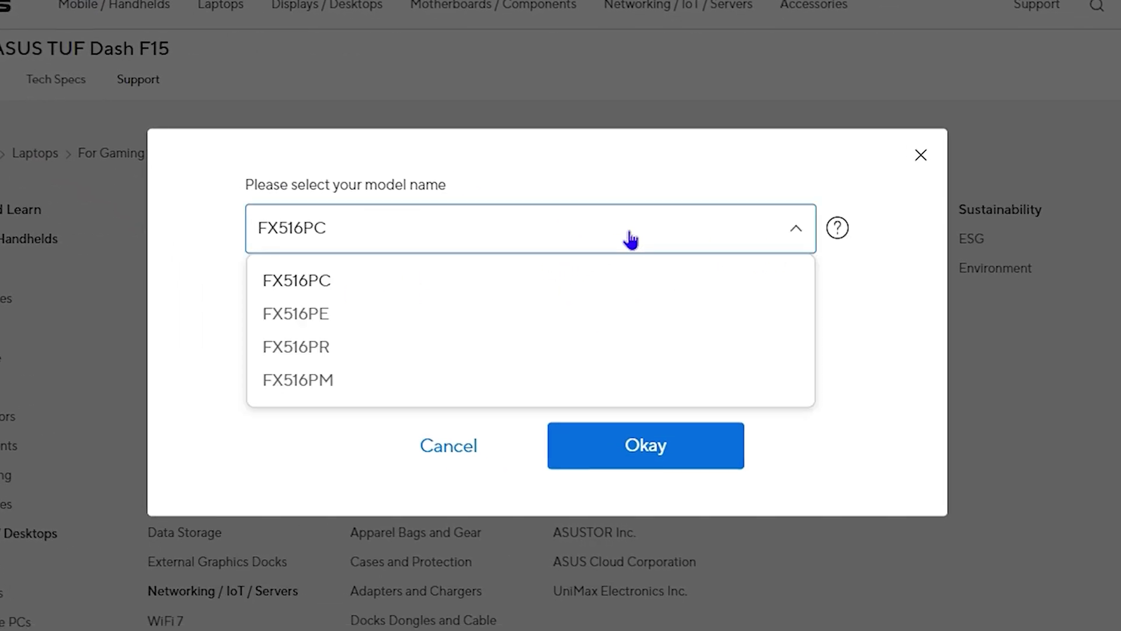
click(297, 390)
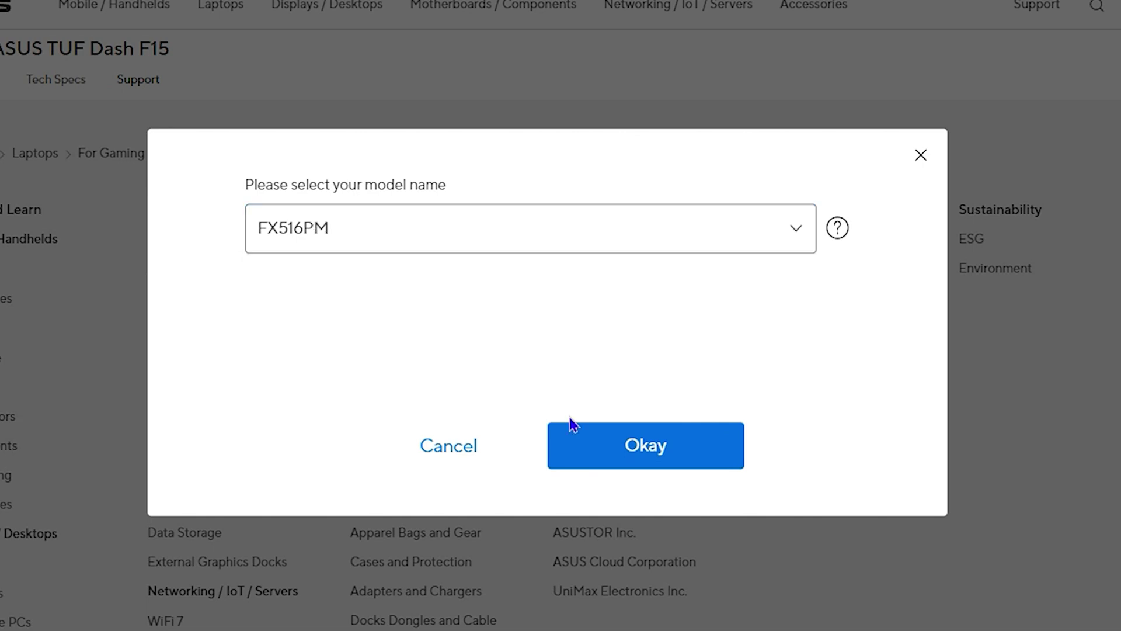
click(680, 466)
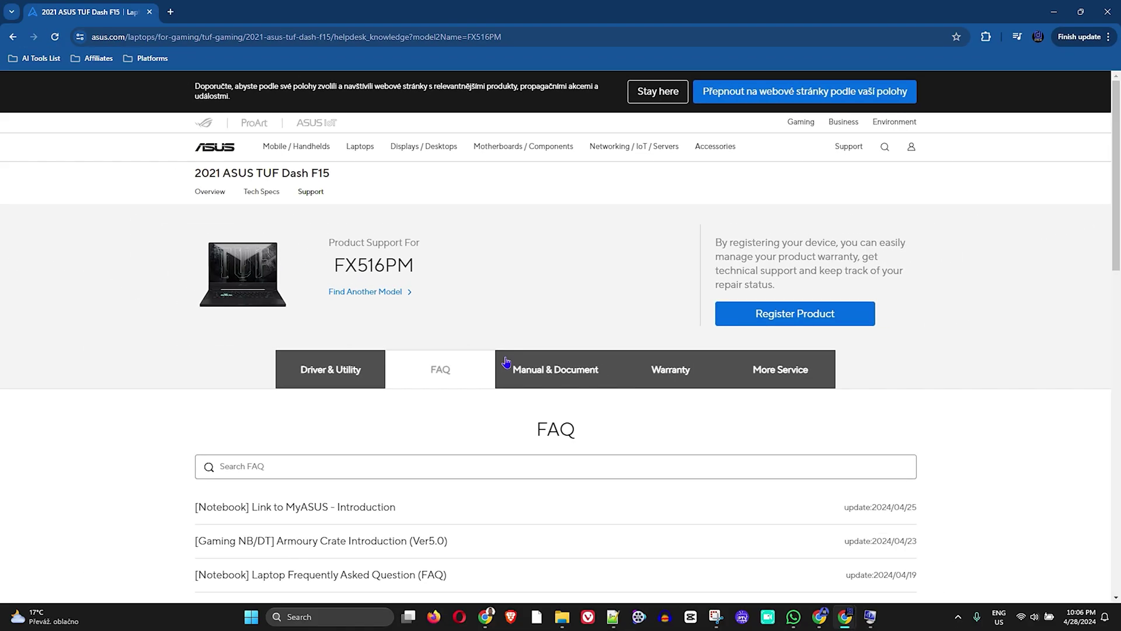